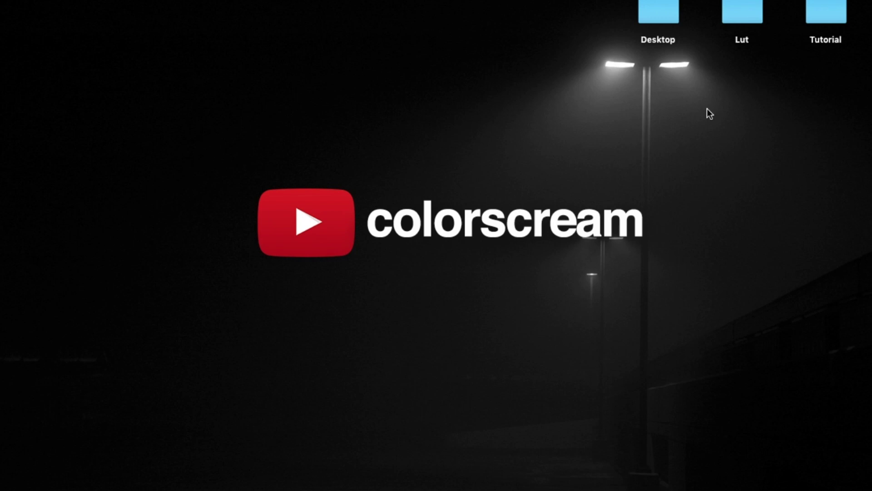
Launch Adobe Premiere Pro CC 2018 through a Spotlight search for 'premie'
{"action": "key", "text": "super+space"}
{"action": "type", "text": "premie"}
{"action": "key", "text": "Return"}
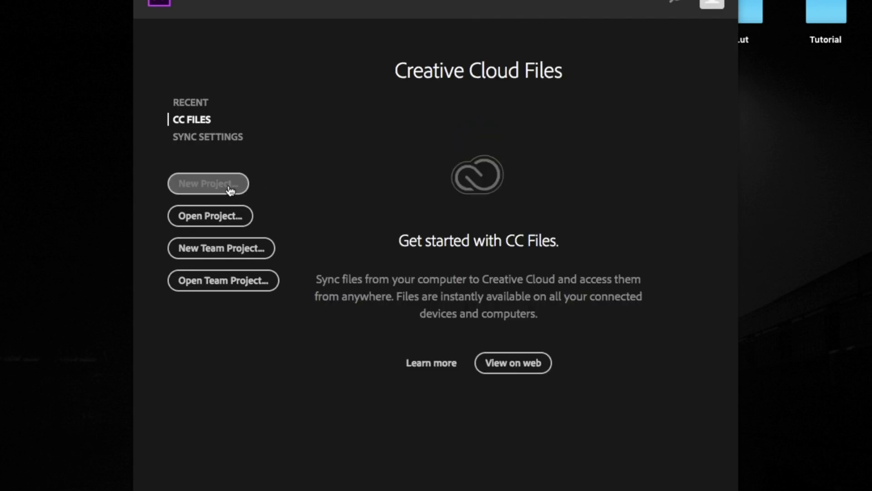
Start a new project from the start screen, naming it 'Instagram TV'
{"action": "left_click", "coordinate": [226, 184]}
{"action": "type", "text": "Instagram TV"}
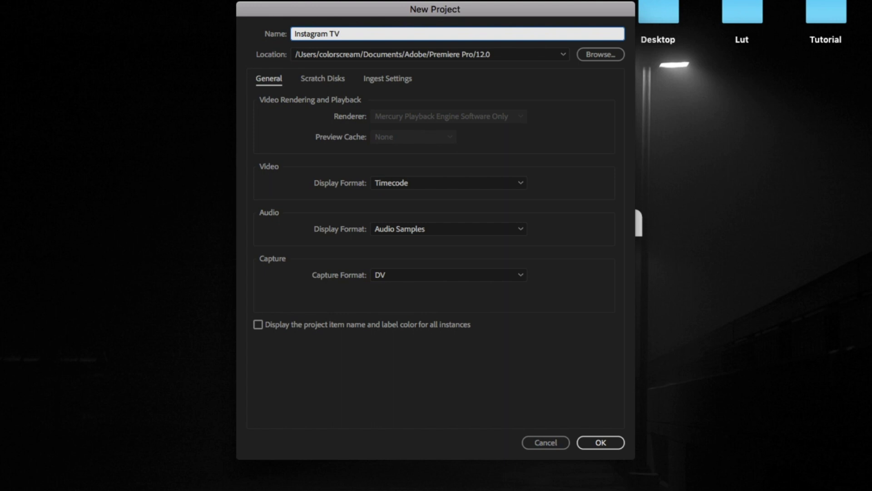
{"action": "left_click", "coordinate": [595, 448]}
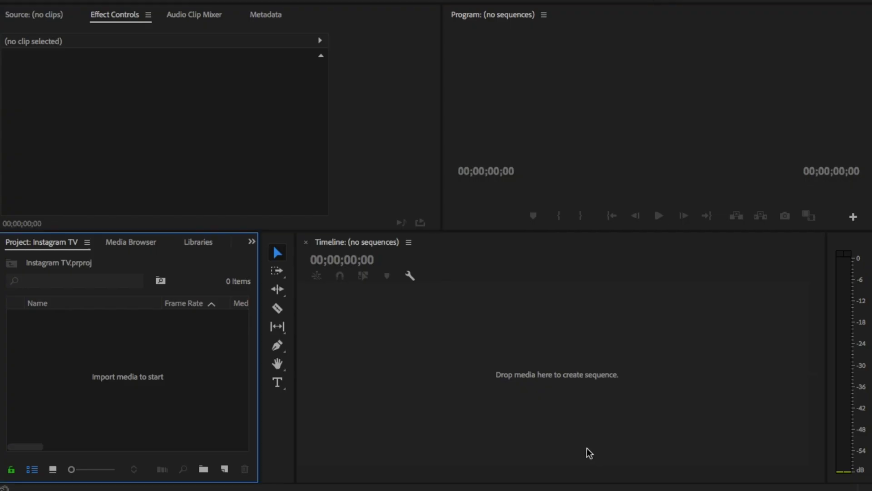
Import the Playa del Carmen street mp4 and the Cumbia mp3 from the Tutorial folder
{"action": "right_click", "coordinate": [107, 381]}
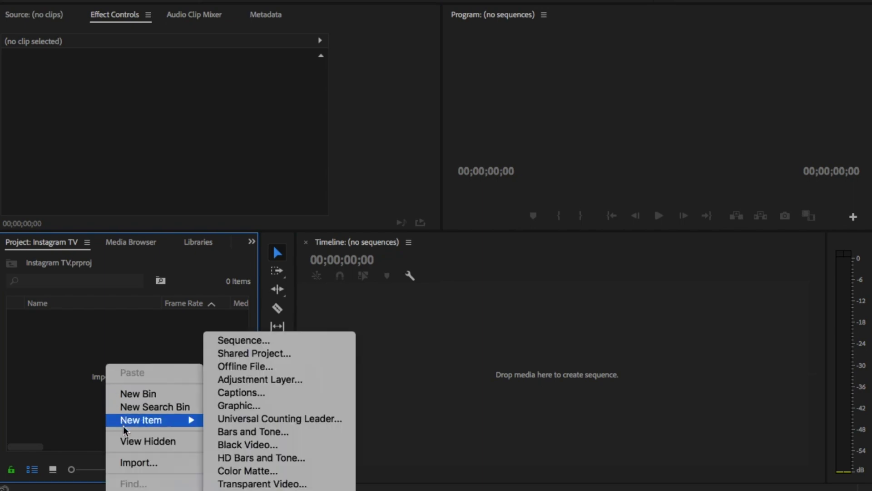
{"action": "left_click", "coordinate": [139, 463]}
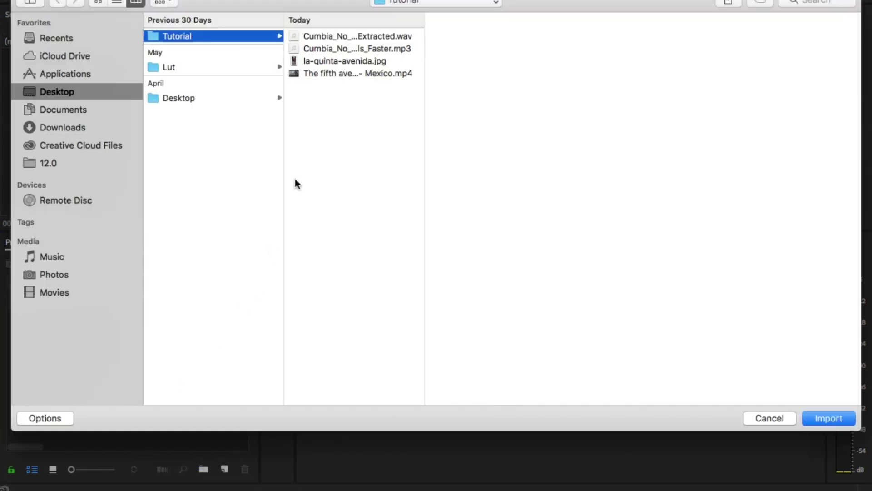
{"action": "left_click", "coordinate": [324, 74]}
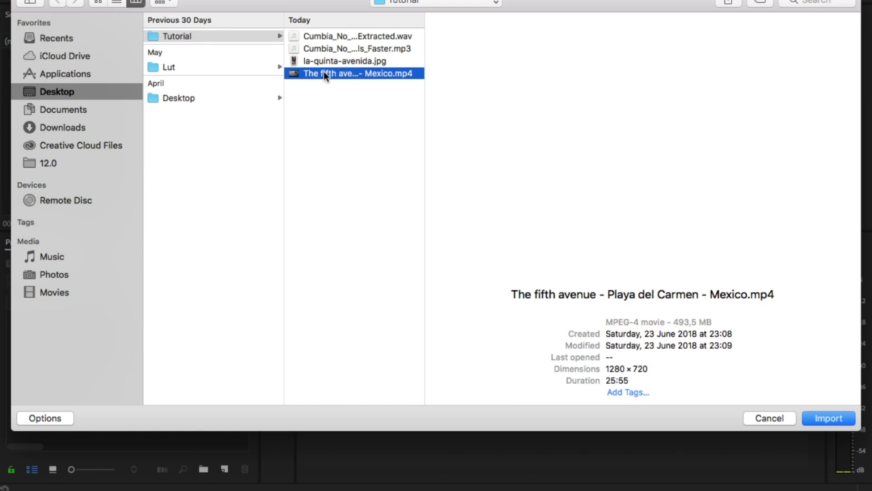
{"action": "left_click", "coordinate": [337, 48], "text": "super"}
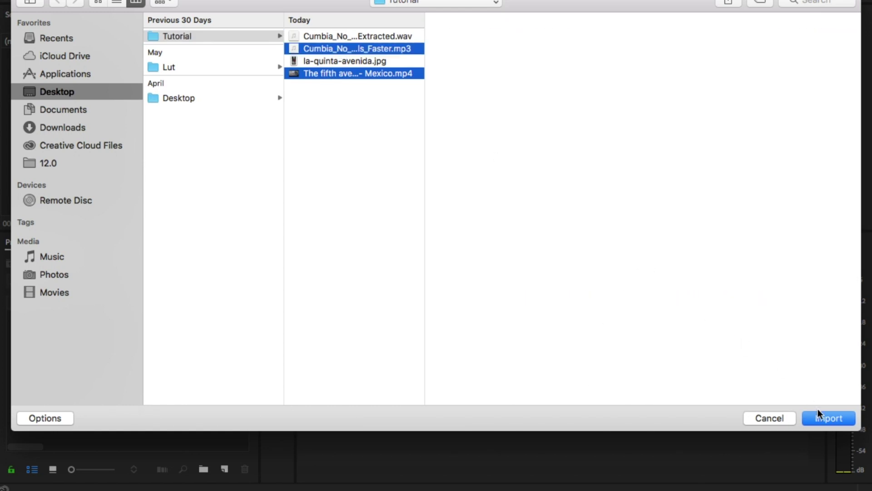
{"action": "left_click", "coordinate": [821, 418]}
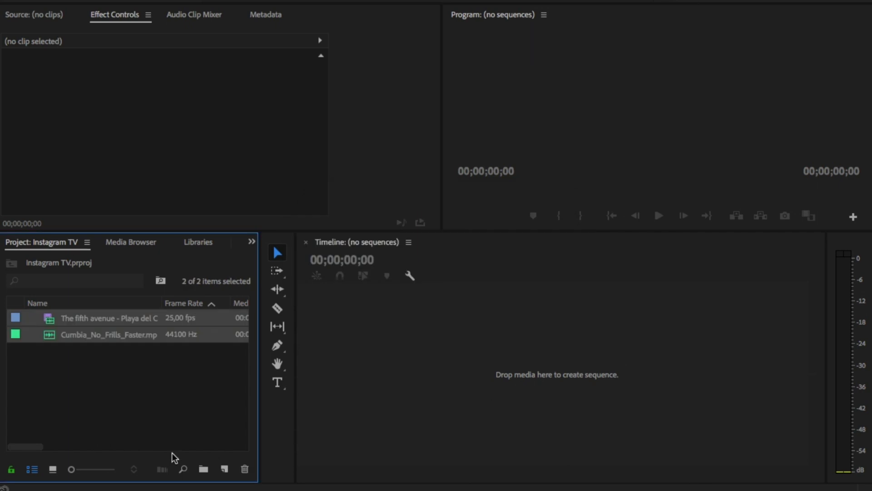
Create Sequence 01 with a custom 1080 x 1920 frame size in the sequence Settings
{"action": "right_click", "coordinate": [94, 405]}
{"action": "mouse_move", "coordinate": [116, 423]}
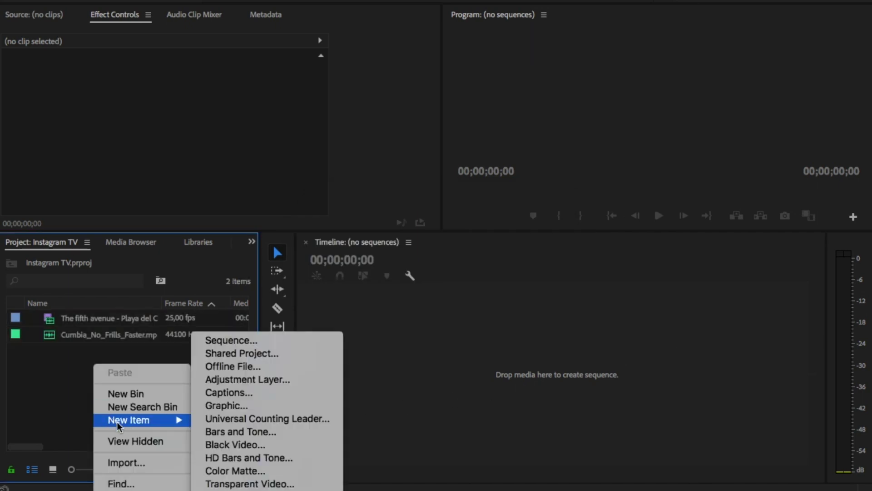
{"action": "left_click", "coordinate": [245, 340]}
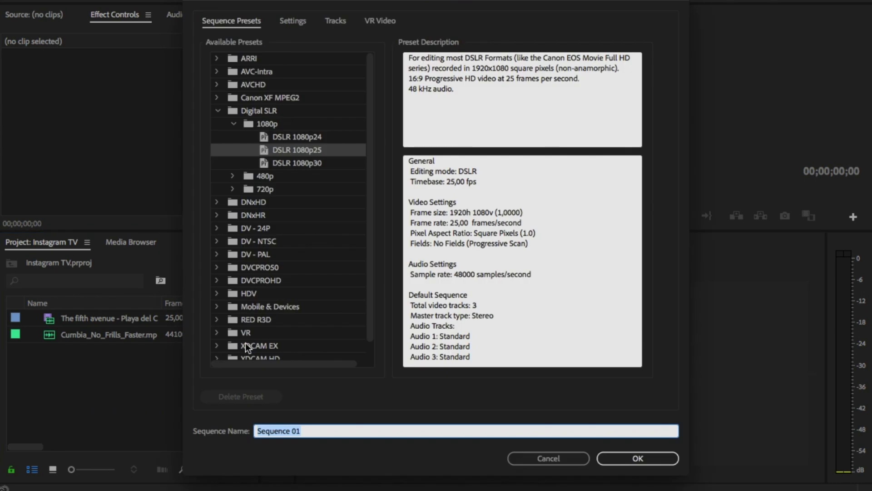
{"action": "left_click", "coordinate": [296, 146]}
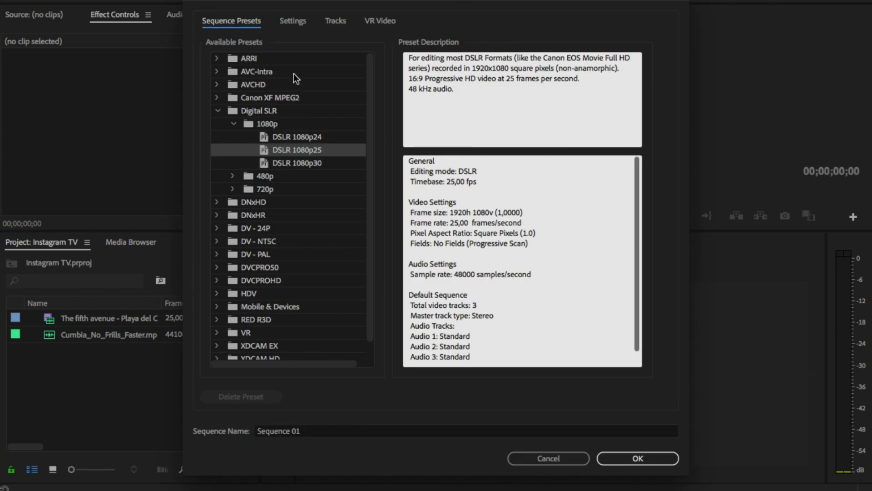
{"action": "left_click", "coordinate": [291, 22]}
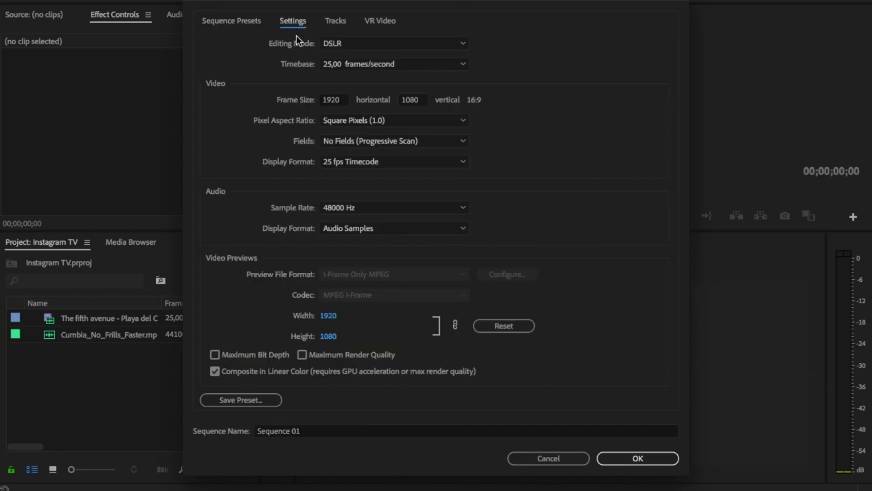
{"action": "left_click", "coordinate": [334, 100]}
{"action": "double_click", "coordinate": [334, 101]}
{"action": "type", "text": "10"}
{"action": "key", "text": "Tab"}
{"action": "type", "text": "192"}
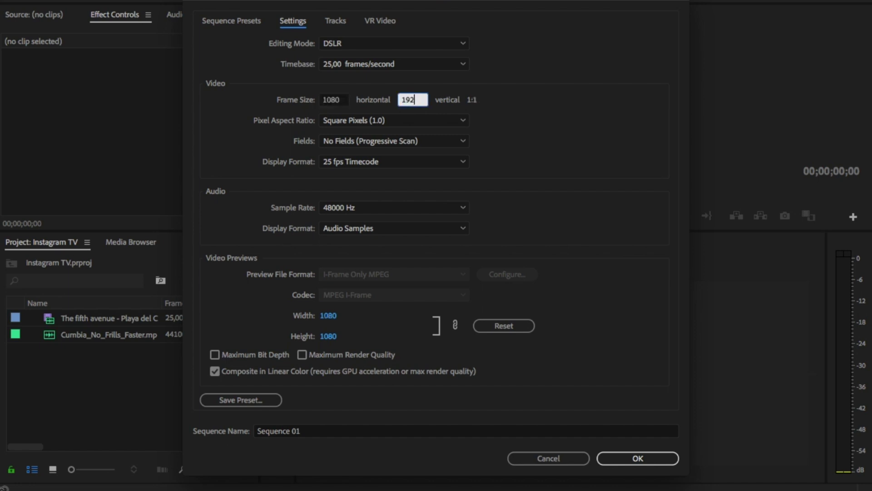
{"action": "key", "text": "Tab"}
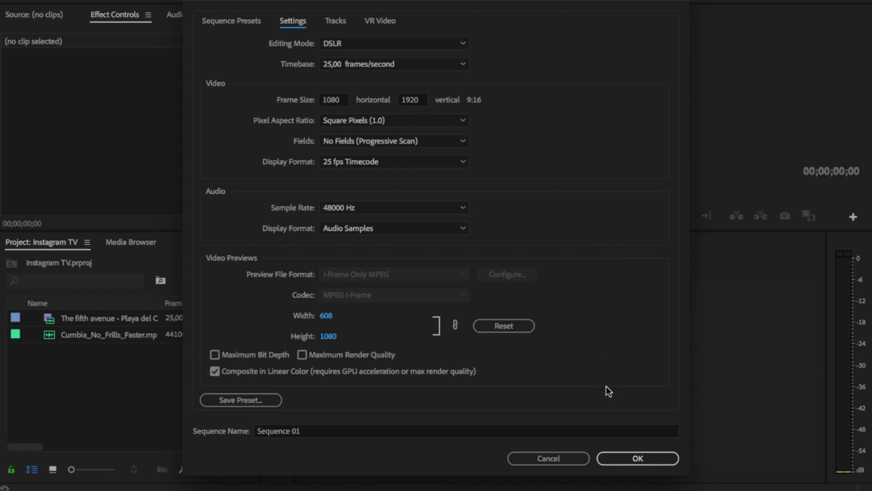
{"action": "left_click", "coordinate": [620, 456]}
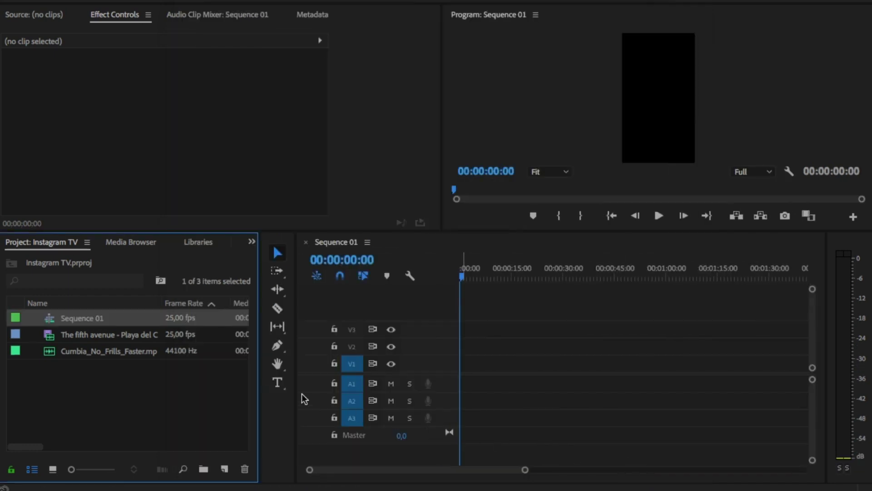
Place the street video in Sequence 01 keeping its settings, cutting away everything before 00:00:29:10
{"action": "left_click_drag", "start_coordinate": [142, 339], "coordinate": [464, 364]}
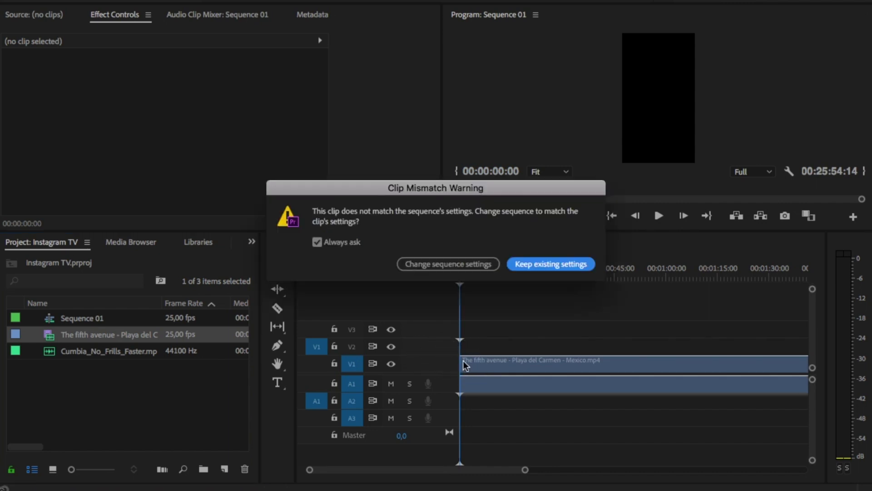
{"action": "left_click", "coordinate": [535, 265]}
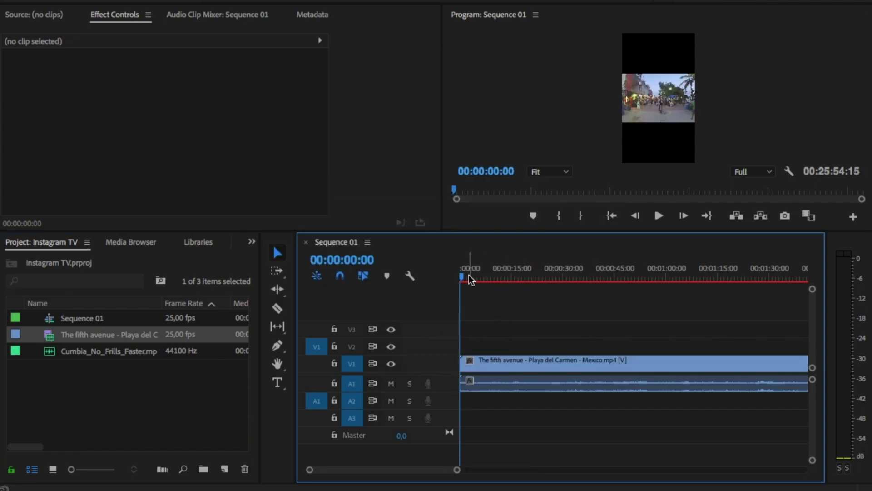
{"action": "left_click_drag", "start_coordinate": [469, 277], "coordinate": [561, 280]}
{"action": "key", "text": "c"}
{"action": "left_click", "coordinate": [564, 360]}
{"action": "key", "text": "v"}
{"action": "left_click", "coordinate": [546, 363]}
{"action": "key", "text": "Delete"}
{"action": "left_click", "coordinate": [546, 363]}
{"action": "key", "text": "Delete"}
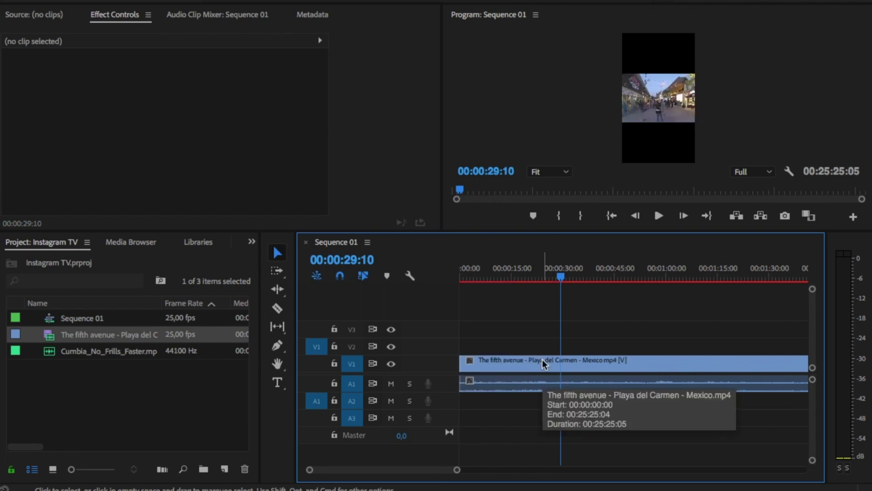
Cut the clip at 00:21:36:20, delete the tail, and reselect the remaining clip
{"action": "left_click_drag", "start_coordinate": [383, 469], "coordinate": [591, 469]}
{"action": "left_click_drag", "start_coordinate": [697, 277], "coordinate": [689, 278]}
{"action": "key", "text": "c"}
{"action": "left_click", "coordinate": [690, 364]}
{"action": "key", "text": "v"}
{"action": "left_click", "coordinate": [716, 367]}
{"action": "key", "text": "Delete"}
{"action": "key", "text": "Home"}
{"action": "left_click", "coordinate": [473, 278]}
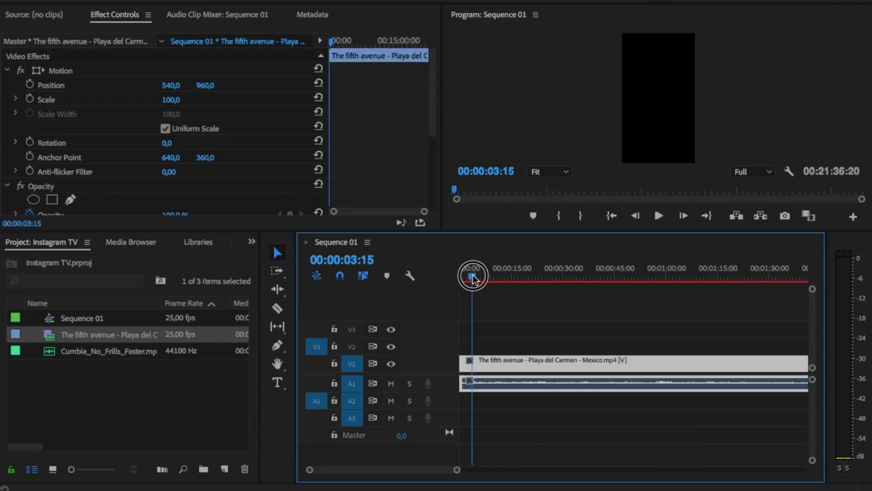
Set the street clip's Motion Scale to 267 in Effect Controls
{"action": "left_click", "coordinate": [169, 99]}
{"action": "type", "text": "267"}
{"action": "key", "text": "Return"}
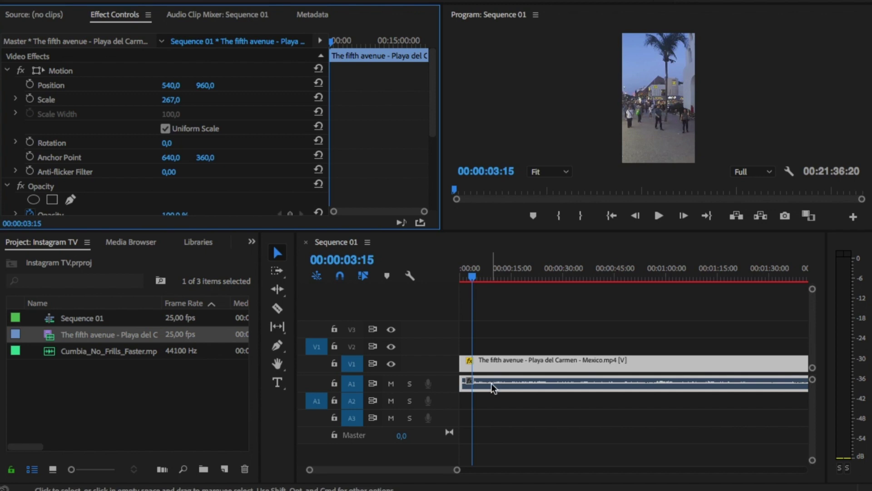
Open the street clip's Speed/Duration and begin clearing its 00:21:36:20 duration timecode
{"action": "right_click", "coordinate": [512, 366]}
{"action": "scroll", "coordinate": [539, 388], "scroll_direction": "down", "scroll_amount": 3}
{"action": "scroll", "coordinate": [539, 389], "scroll_direction": "down", "scroll_amount": 4}
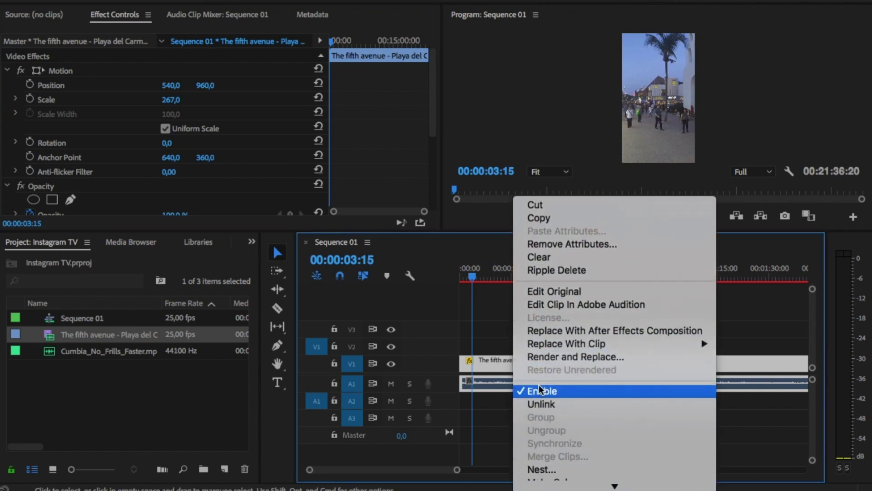
{"action": "scroll", "coordinate": [539, 389], "scroll_direction": "down", "scroll_amount": 4}
{"action": "scroll", "coordinate": [539, 389], "scroll_direction": "down", "scroll_amount": 2}
{"action": "scroll", "coordinate": [540, 389], "scroll_direction": "down", "scroll_amount": 1}
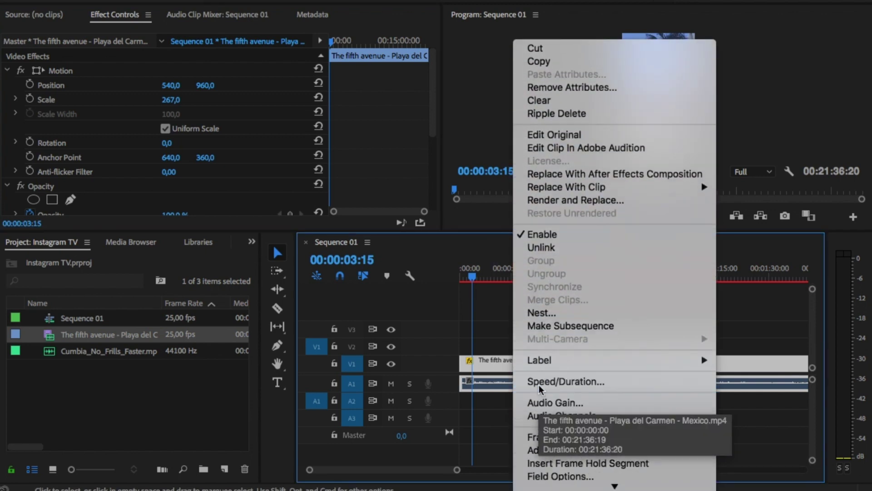
{"action": "left_click", "coordinate": [539, 388]}
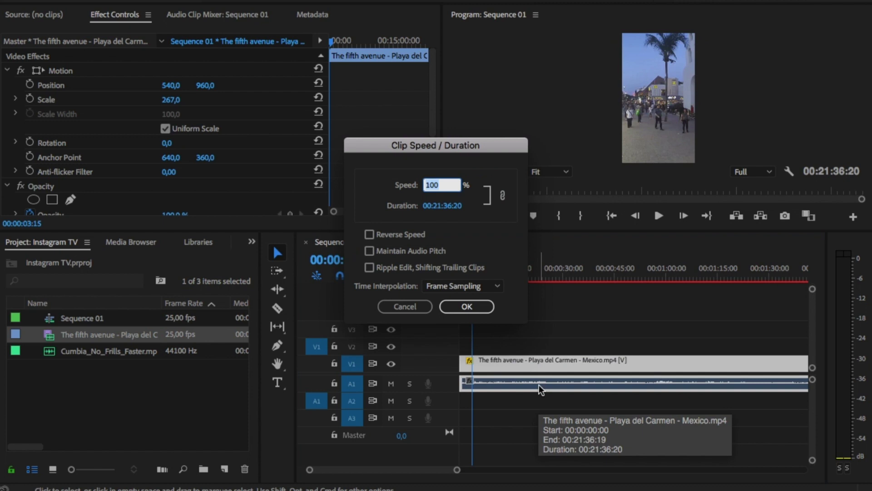
{"action": "left_click", "coordinate": [462, 207]}
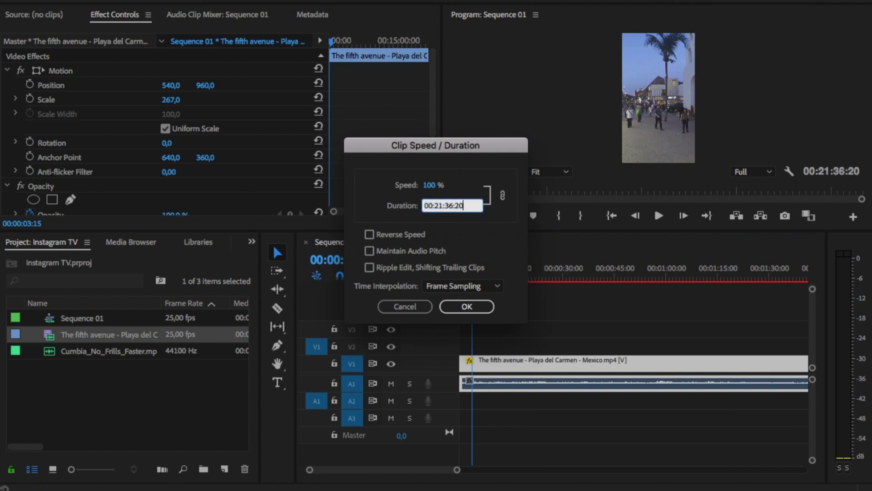
{"action": "key", "text": "BackSpace"}
{"action": "type", "text": "00"}
{"action": "key", "text": "BackSpace"}
{"action": "key", "text": "BackSpace"}
{"action": "key", "text": "BackSpace"}
{"action": "key", "text": "BackSpace"}
Finish setting the clip duration to 10 minutes and mute the street clip's A1 audio
{"action": "type", "text": "10"}
{"action": "left_click", "coordinate": [466, 306]}
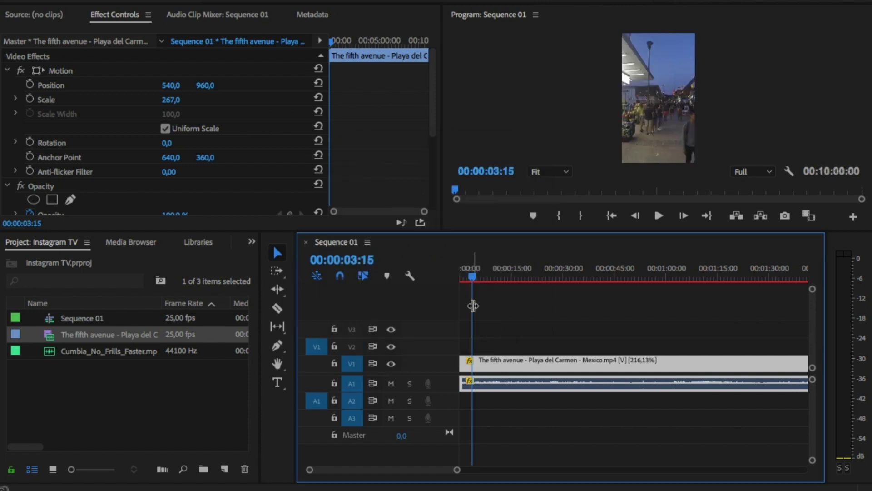
{"action": "left_click", "coordinate": [392, 384]}
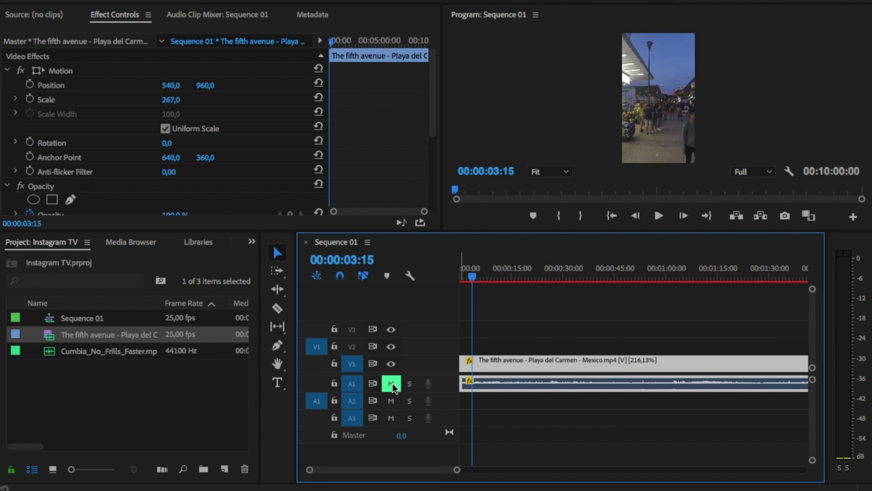
Place the Cumbia music on A2 from zero and send it to Adobe Audition
{"action": "left_click_drag", "start_coordinate": [138, 354], "coordinate": [462, 406]}
{"action": "key", "text": "backslash"}
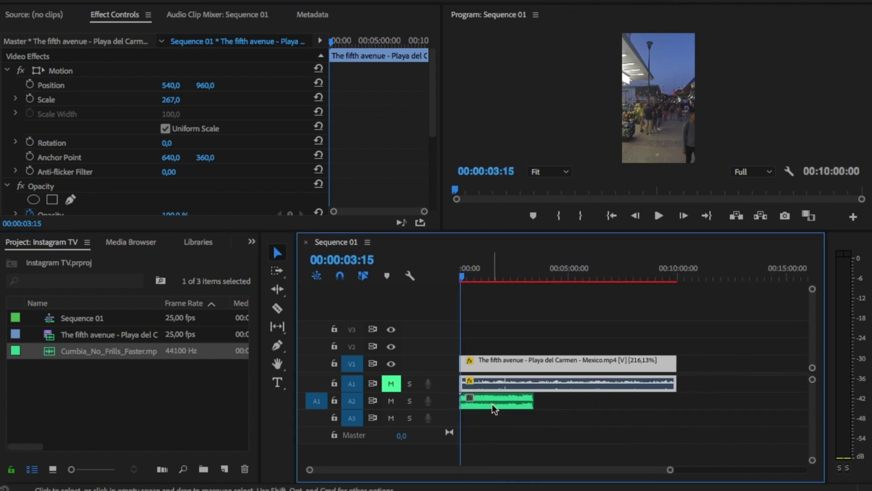
{"action": "right_click", "coordinate": [493, 409]}
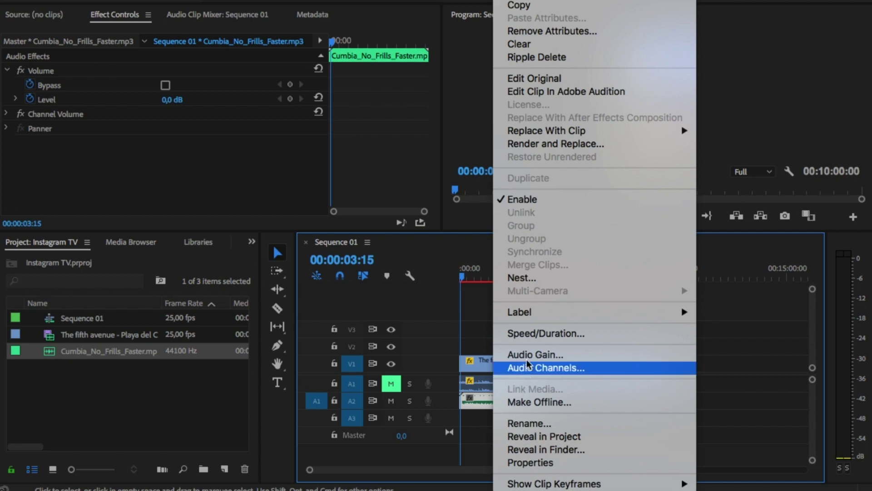
{"action": "left_click", "coordinate": [575, 91]}
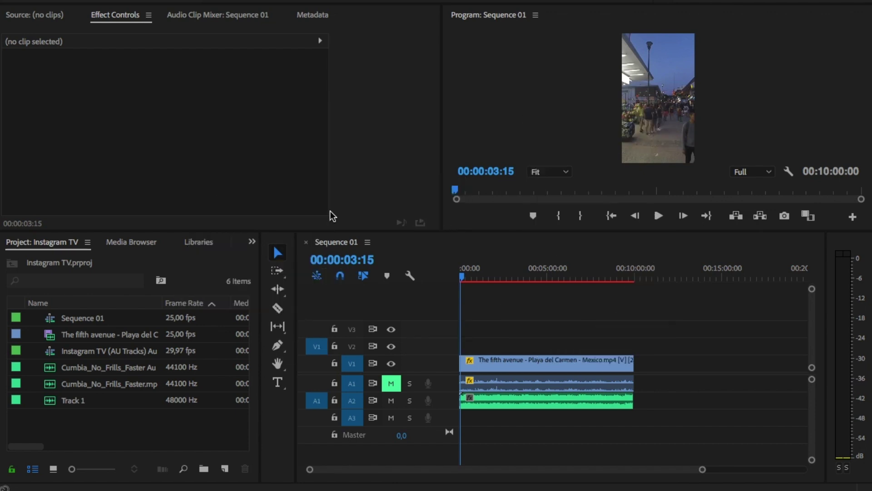
Dismiss QuickTime's File menu and set Premiere's playhead near 00:04:04
{"action": "left_click", "coordinate": [131, 0]}
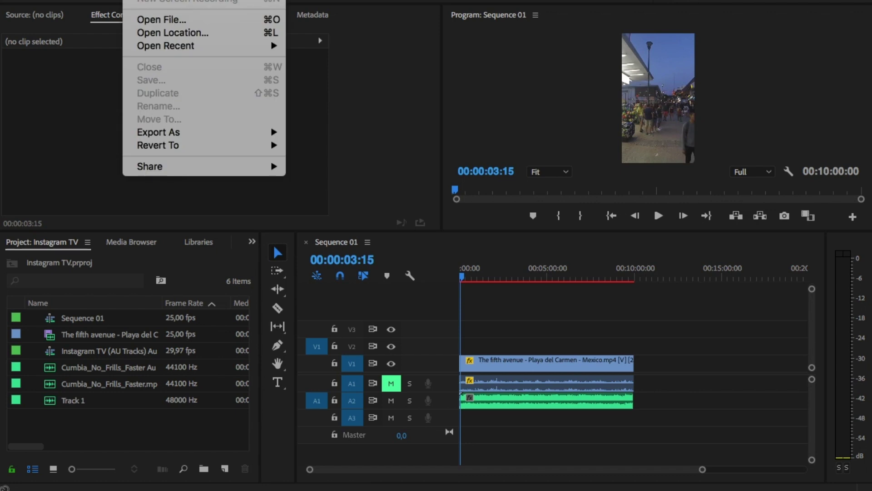
{"action": "left_click", "coordinate": [102, 92]}
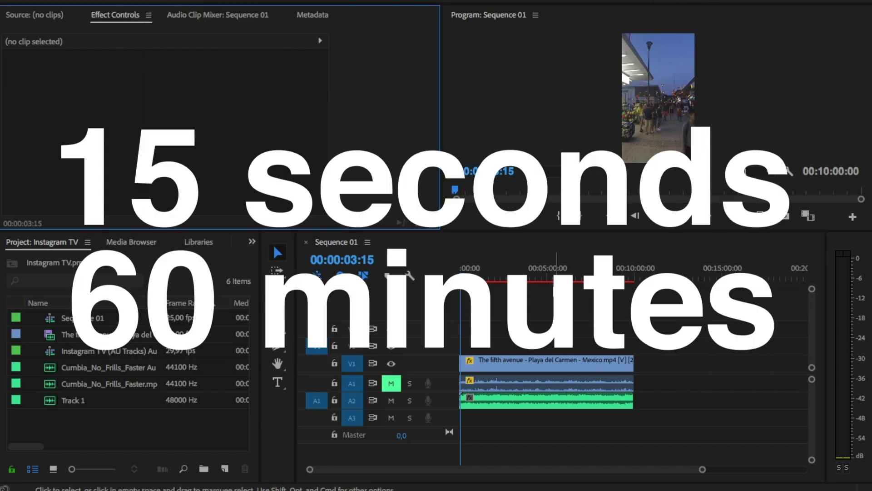
{"action": "left_click", "coordinate": [531, 273]}
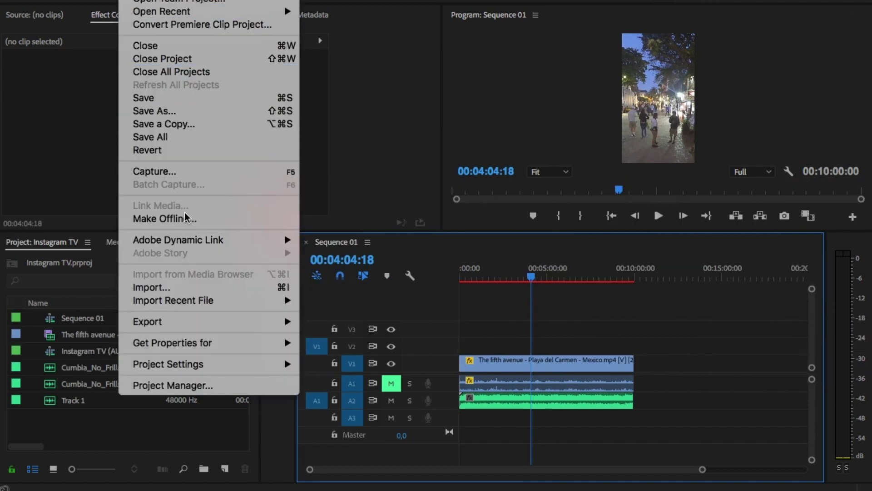
Export the sequence as H.264 Match Source - High bitrate with Maximum Render Quality
{"action": "mouse_move", "coordinate": [196, 321]}
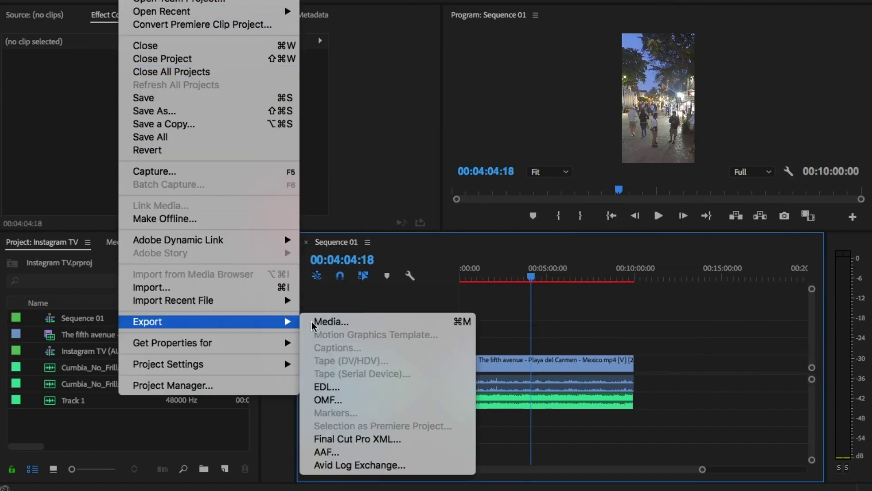
{"action": "left_click", "coordinate": [312, 323]}
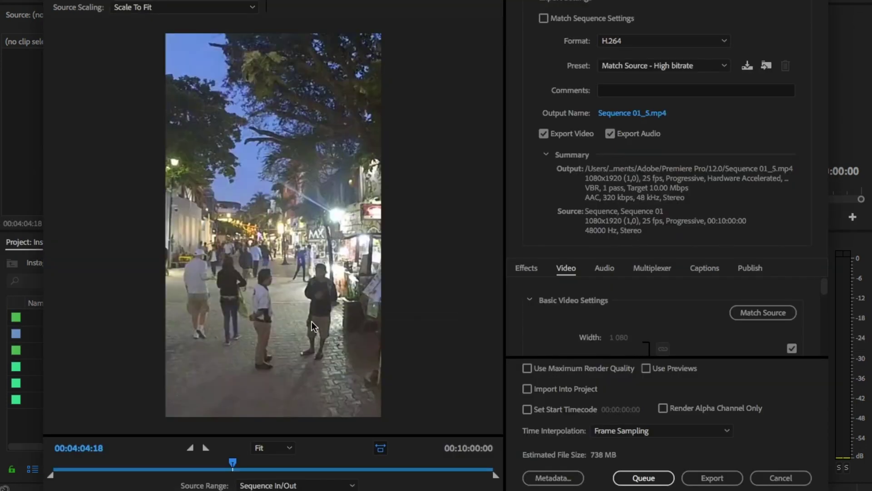
{"action": "left_click", "coordinate": [669, 68]}
{"action": "left_click", "coordinate": [669, 84]}
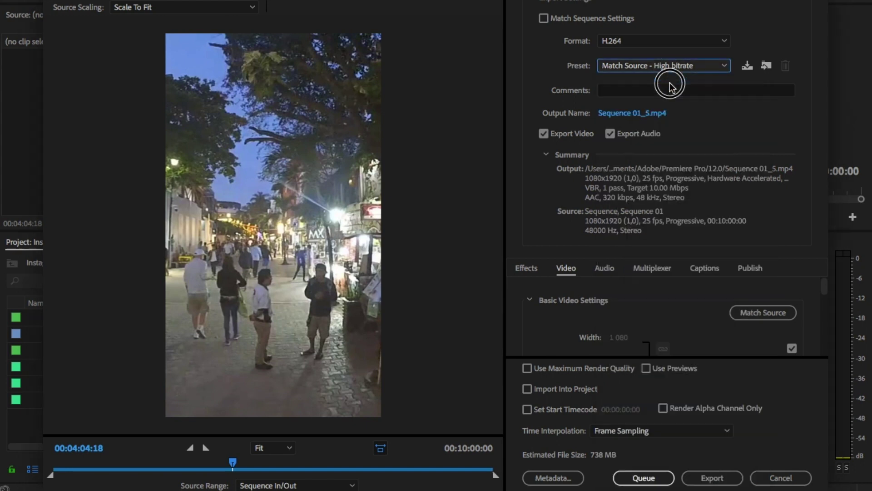
{"action": "scroll", "coordinate": [520, 299], "scroll_direction": "down", "scroll_amount": 1}
{"action": "scroll", "coordinate": [520, 300], "scroll_direction": "down", "scroll_amount": 3}
{"action": "scroll", "coordinate": [519, 300], "scroll_direction": "down", "scroll_amount": 3}
{"action": "scroll", "coordinate": [520, 300], "scroll_direction": "down", "scroll_amount": 3}
{"action": "scroll", "coordinate": [520, 301], "scroll_direction": "down", "scroll_amount": 3}
{"action": "scroll", "coordinate": [522, 302], "scroll_direction": "down", "scroll_amount": 3}
{"action": "scroll", "coordinate": [525, 327], "scroll_direction": "down", "scroll_amount": 2}
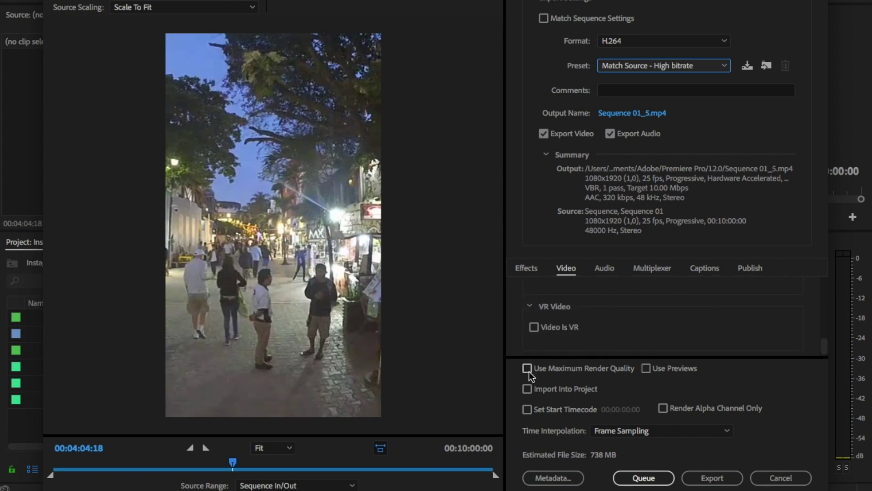
{"action": "left_click", "coordinate": [527, 368]}
{"action": "left_click", "coordinate": [712, 477]}
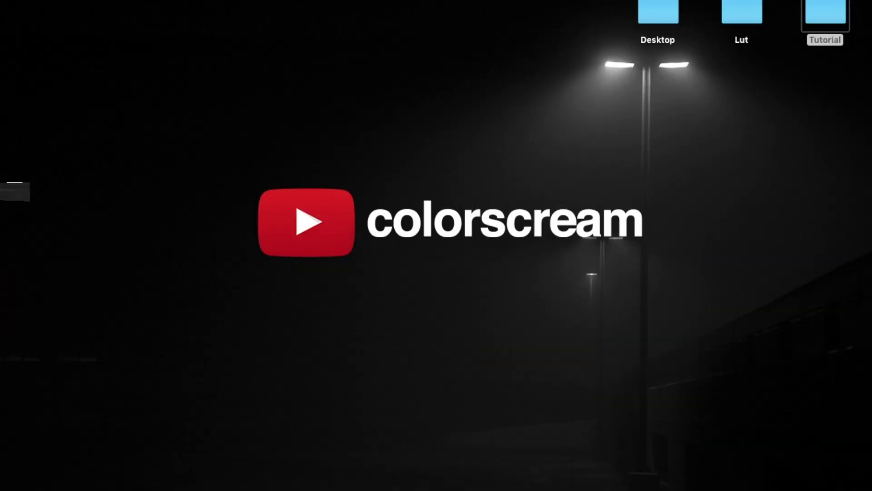
Launch Chrome through a Spotlight search for 'chrome'
{"action": "key", "text": "super+space"}
{"action": "type", "text": "chrome"}
{"action": "key", "text": "Return"}
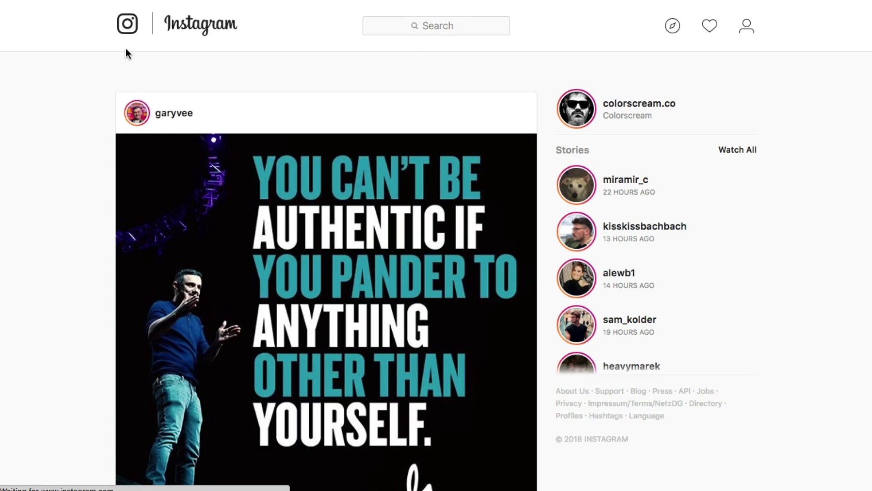
Go to the profile's IGTV tab and start a new IGTV upload
{"action": "left_click", "coordinate": [747, 37]}
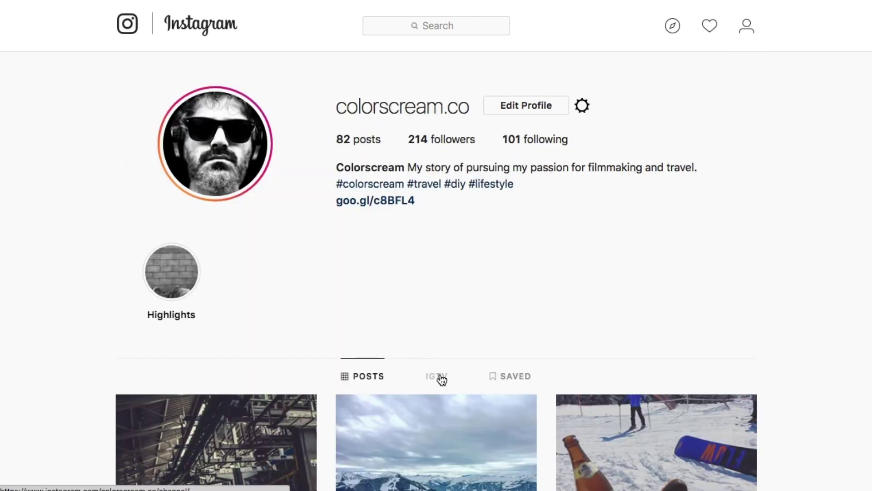
{"action": "left_click", "coordinate": [441, 378]}
{"action": "scroll", "coordinate": [440, 380], "scroll_direction": "down", "scroll_amount": 4}
{"action": "left_click", "coordinate": [436, 349]}
Select export.mp4 as the video file for the upload
{"action": "left_click", "coordinate": [249, 230]}
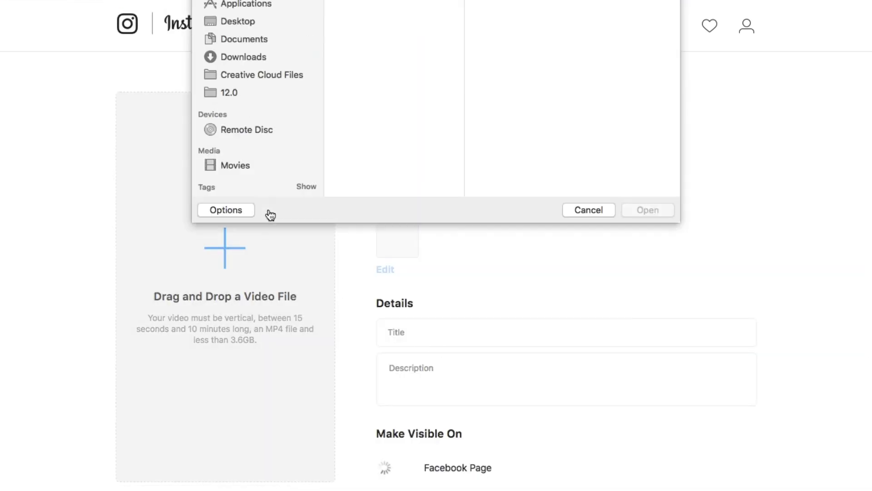
{"action": "left_click", "coordinate": [363, 59]}
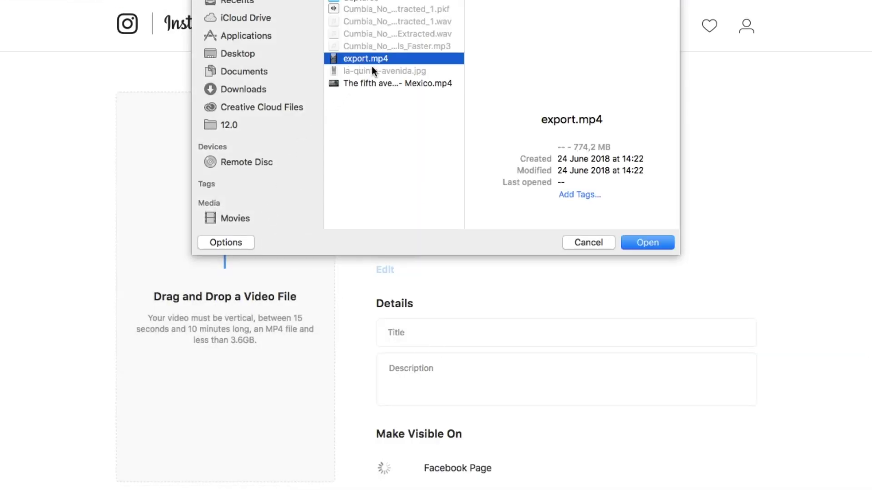
{"action": "left_click", "coordinate": [661, 243]}
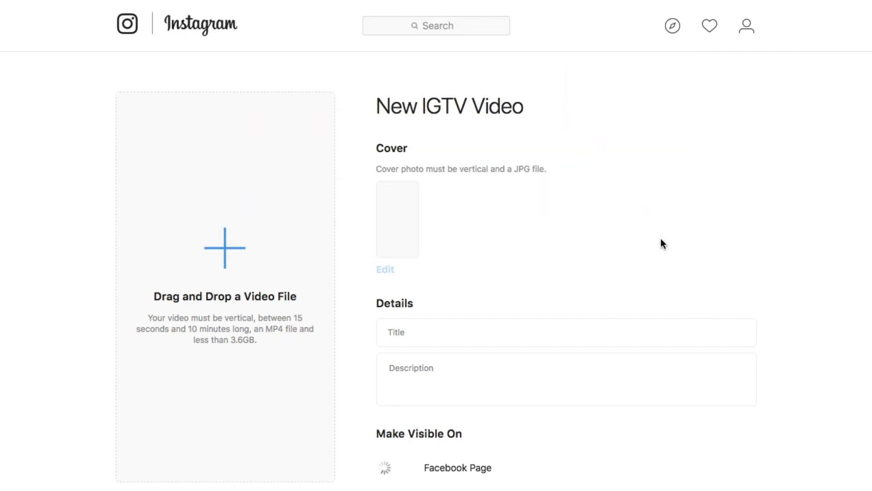
Set la-quinta-avenida.jpg as the IGTV video's cover image
{"action": "scroll", "coordinate": [661, 238], "scroll_direction": "down", "scroll_amount": 2}
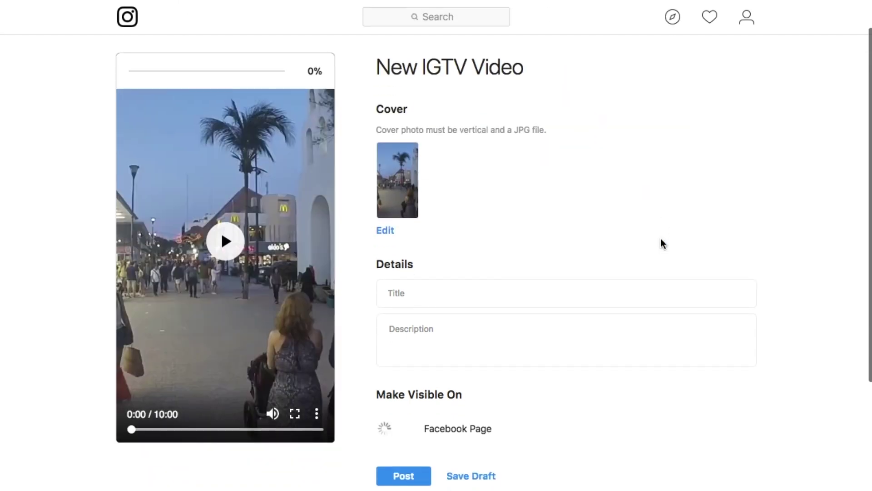
{"action": "left_click", "coordinate": [386, 232]}
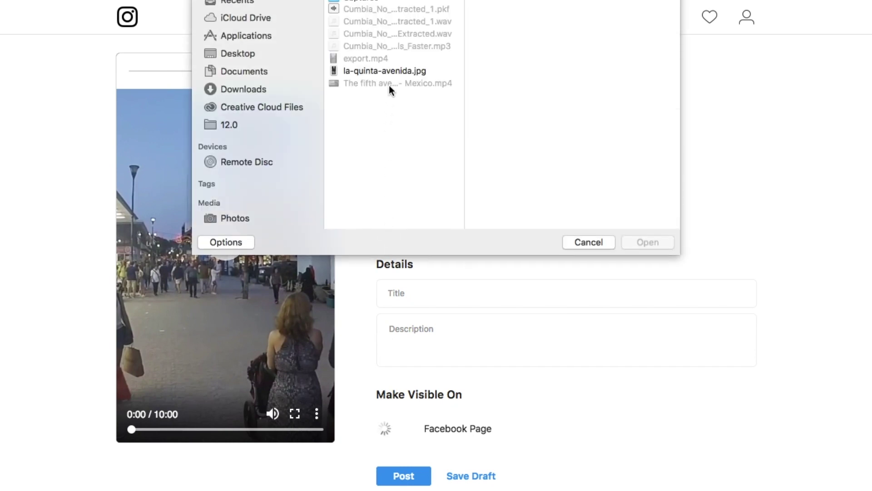
{"action": "left_click", "coordinate": [393, 71]}
{"action": "left_click", "coordinate": [640, 242]}
Title the video 'The fifth avenue - Playa del Carmen - Mexico' and paste the description and music credits
{"action": "left_click", "coordinate": [428, 296]}
{"action": "type", "text": "The fifth avenue - Playa del Carmen - Mexico"}
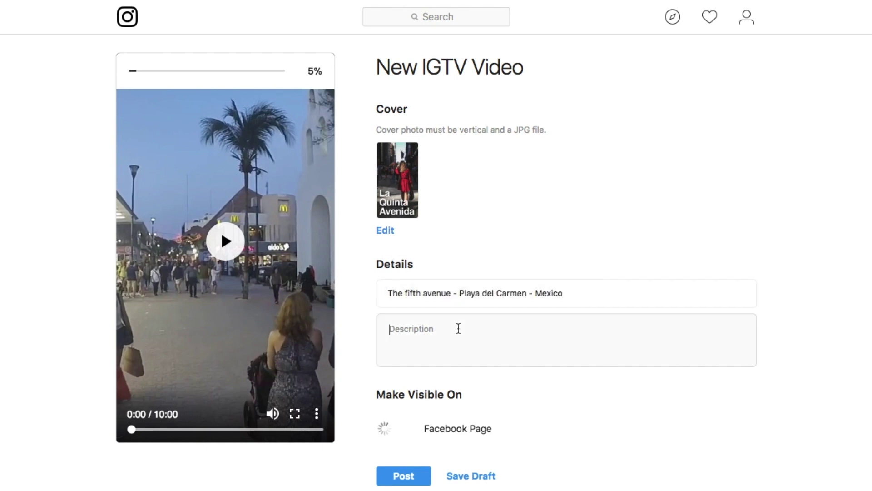
{"action": "key", "text": "ctrl+v"}
{"action": "key", "text": "Return"}
{"action": "key", "text": "Return"}
{"action": "key", "text": "ctrl+v"}
{"action": "scroll", "coordinate": [743, 361], "scroll_direction": "up", "scroll_amount": 2}
{"action": "scroll", "coordinate": [744, 361], "scroll_direction": "up", "scroll_amount": 5}
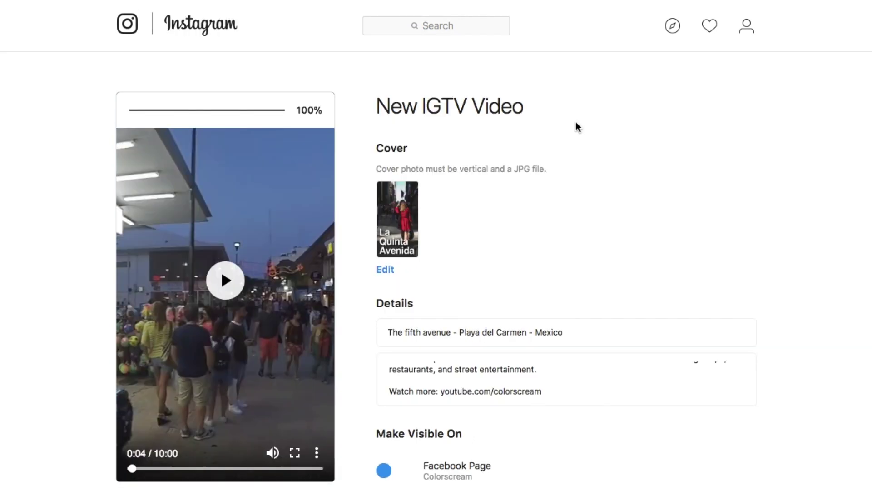
{"action": "scroll", "coordinate": [577, 122], "scroll_direction": "down", "scroll_amount": 5}
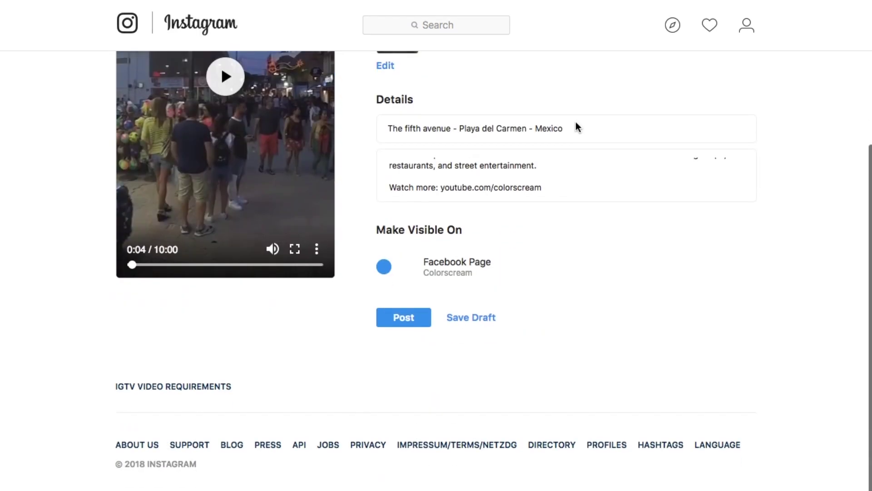
Post the IGTV video so it shows as 'Preparing video...' on the IGTV tab
{"action": "left_click", "coordinate": [409, 327]}
{"action": "scroll", "coordinate": [407, 322], "scroll_direction": "down", "scroll_amount": 5}
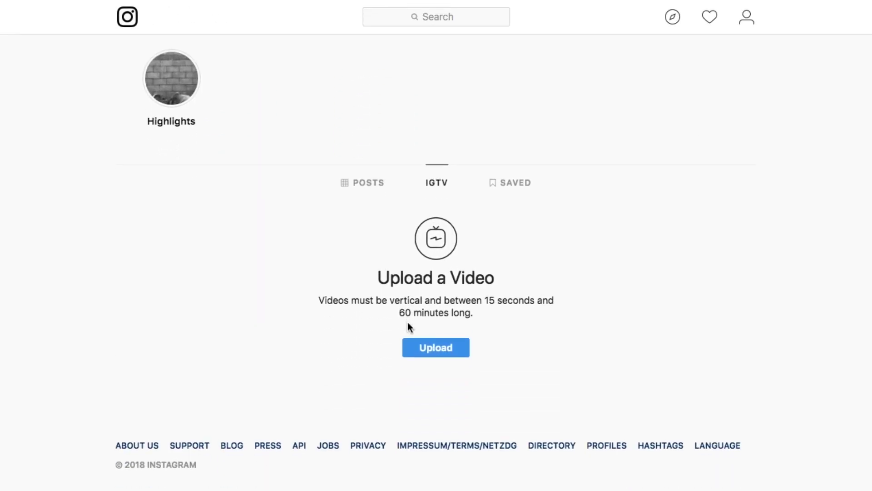
{"action": "scroll", "coordinate": [407, 323], "scroll_direction": "down", "scroll_amount": 4}
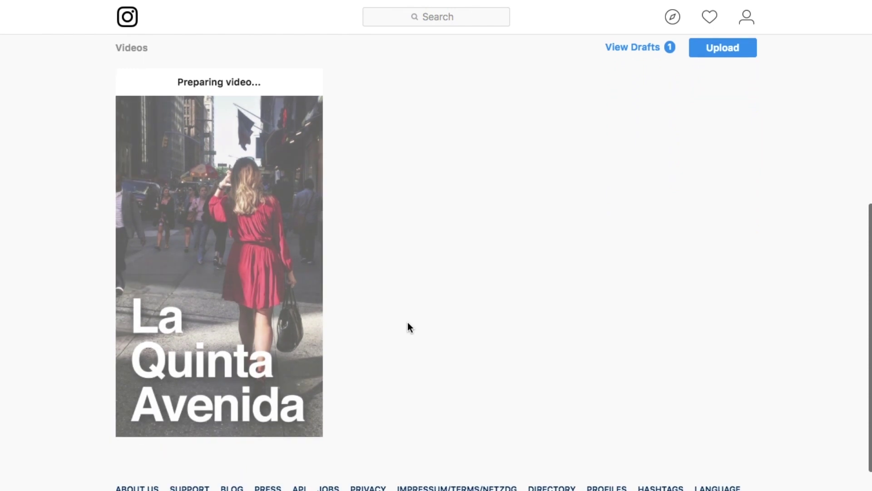